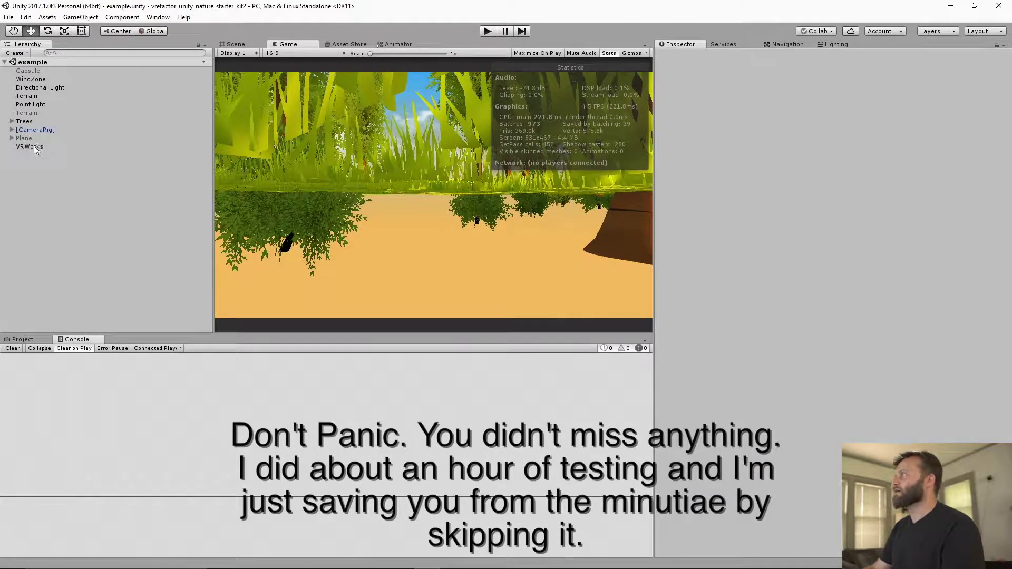
Step: Select the VRWorks object in the Hierarchy to show its VR Works Controller settings
click(34, 148)
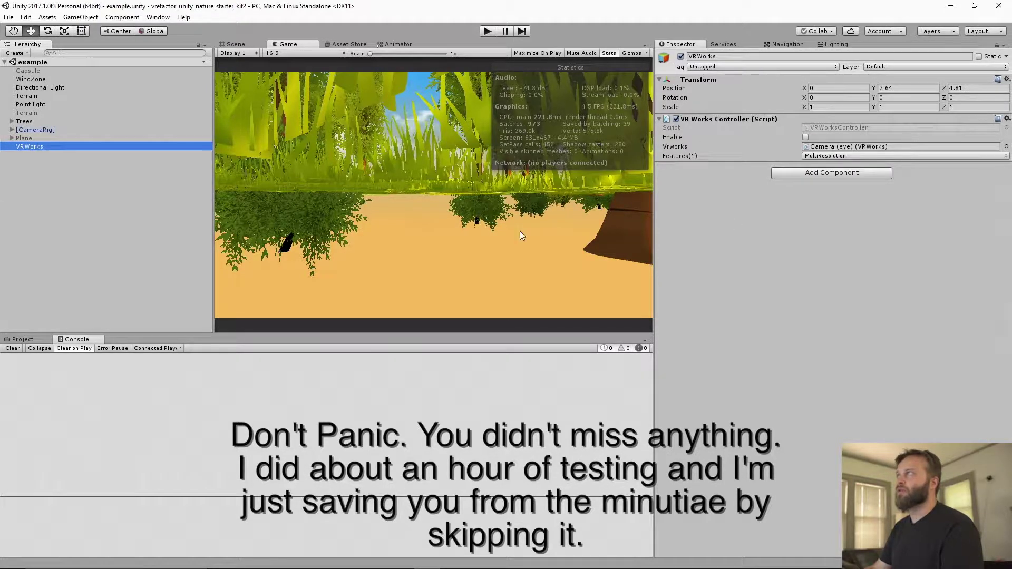
Step: Review the Quality settings, reselect VRWorks, and start play mode with multi-resolution shading off
click(26, 16)
click(232, 362)
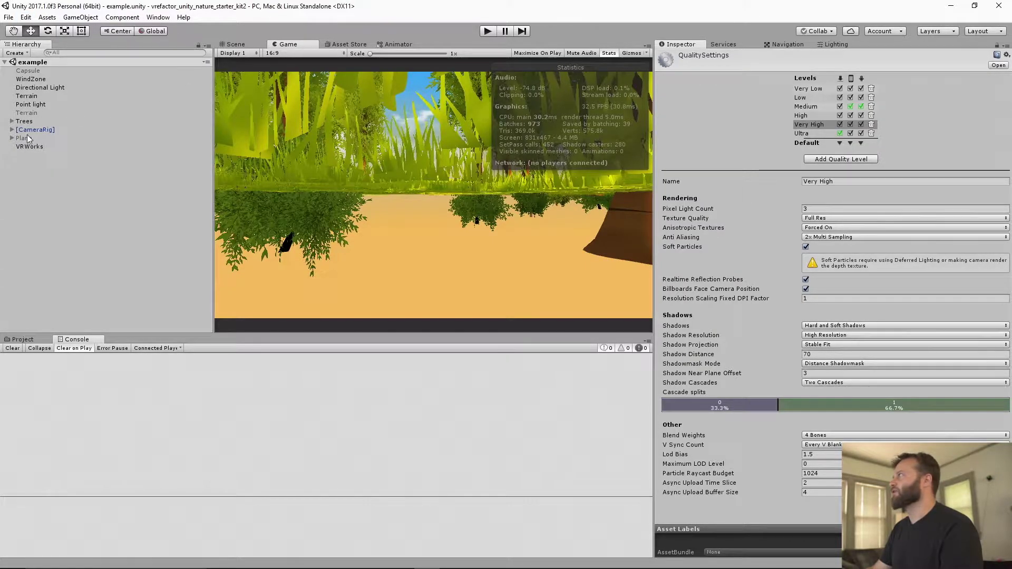
click(28, 148)
click(487, 30)
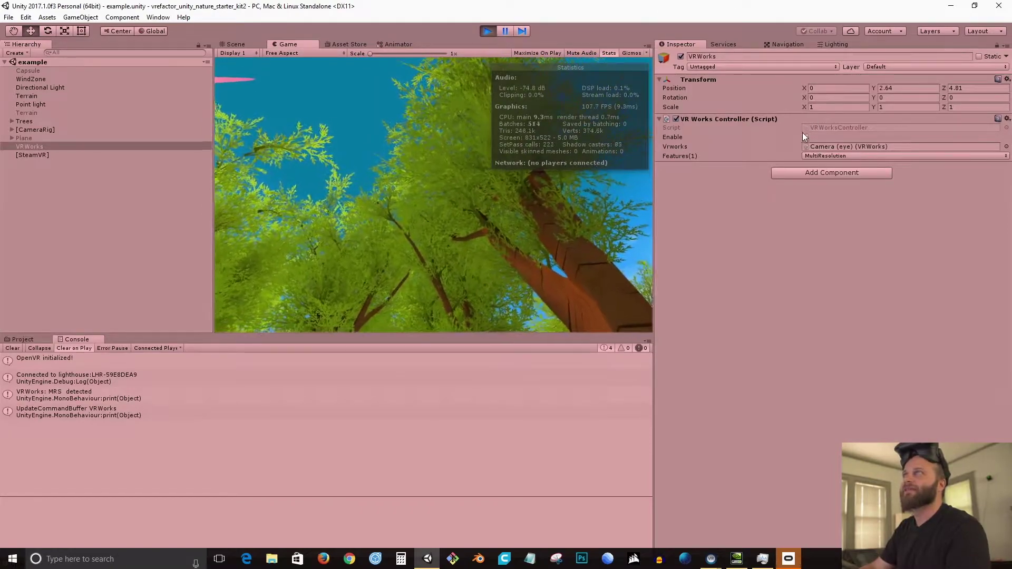
Step: Enable multi-resolution shading and do a play-mode run, checking SteamVR settings in between
click(805, 138)
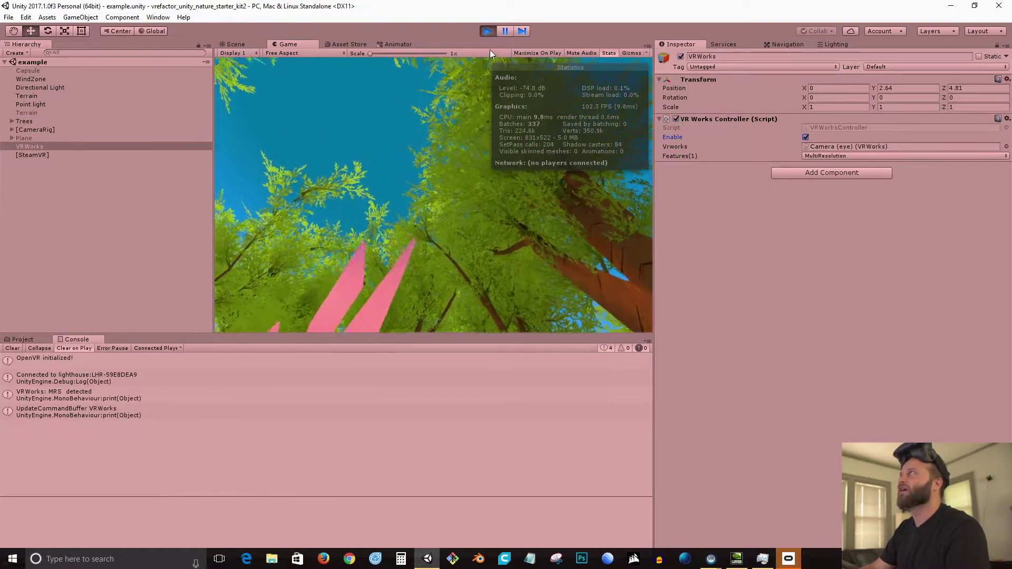
click(487, 32)
key(alt+Tab)
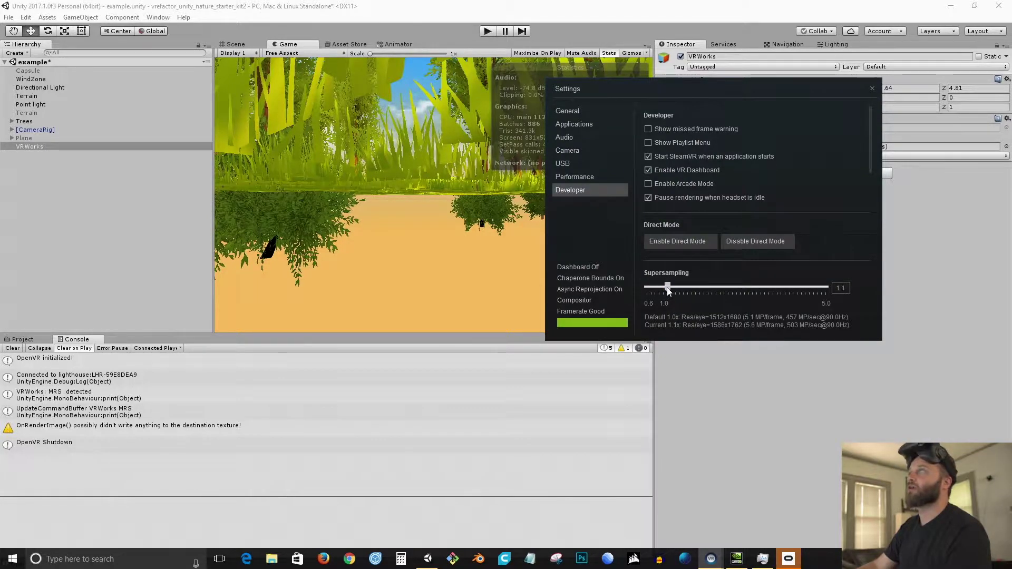
click(488, 31)
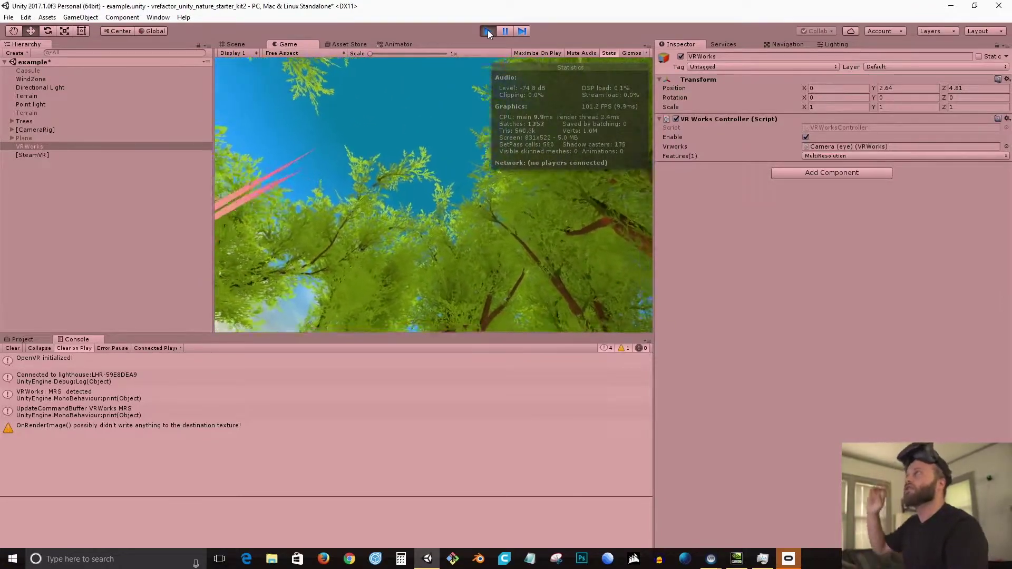
click(488, 31)
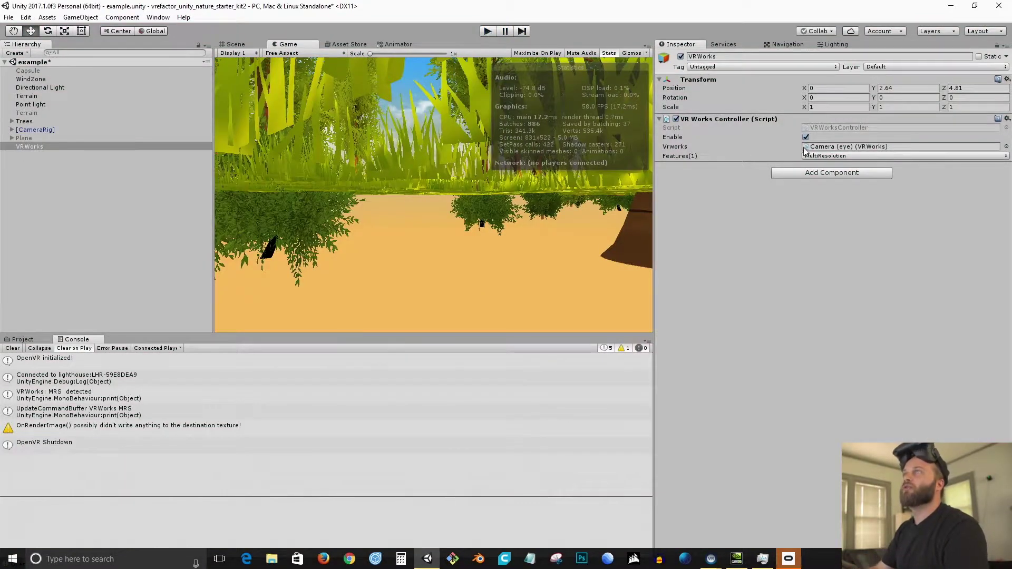
Step: Disable multi-resolution shading and do another full play-mode run without it
click(805, 138)
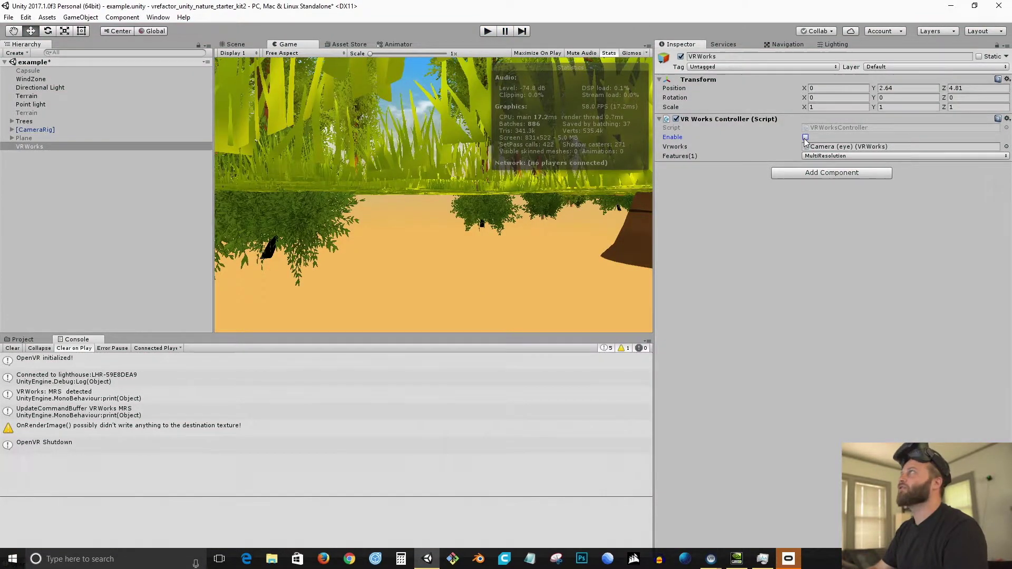
click(485, 32)
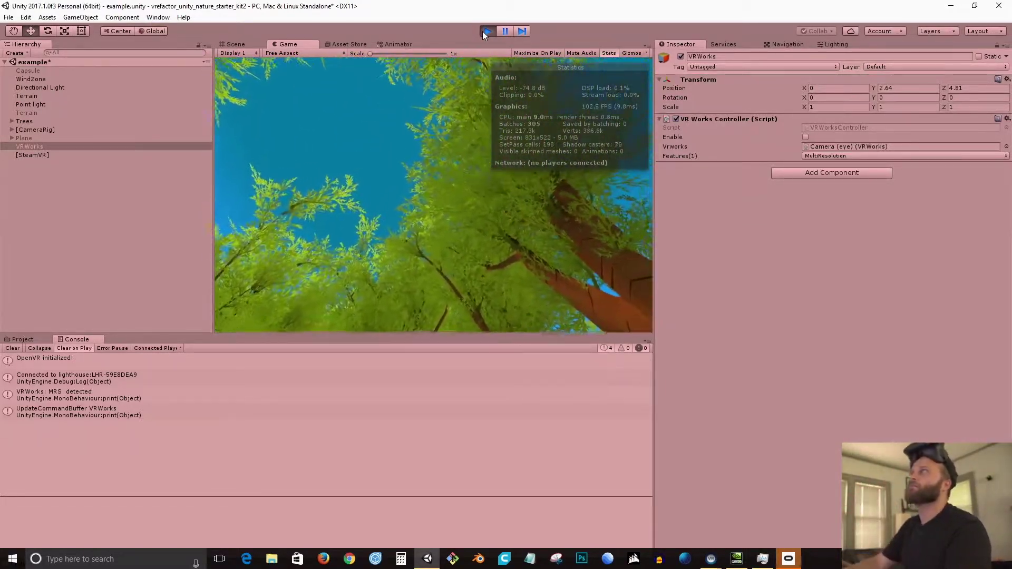
click(485, 30)
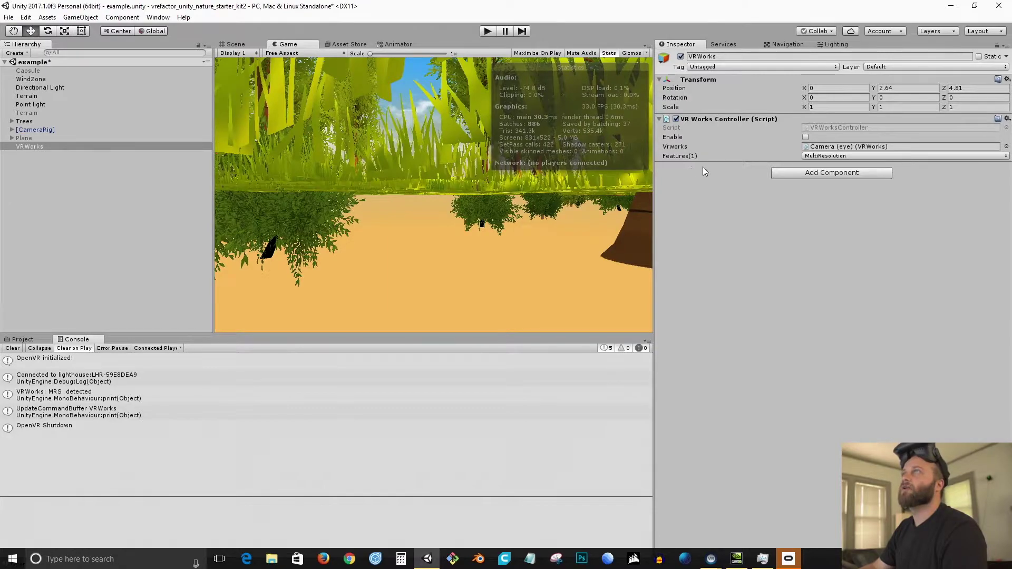
Step: Check the 1.2 supersampling in SteamVR, then run and stop the scene in play mode
key(alt+Tab)
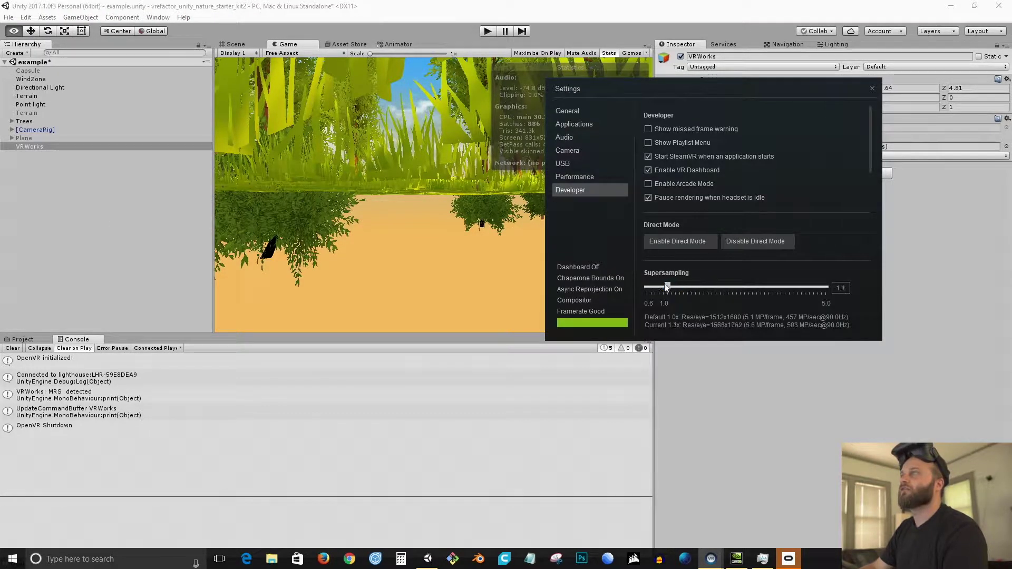
click(487, 31)
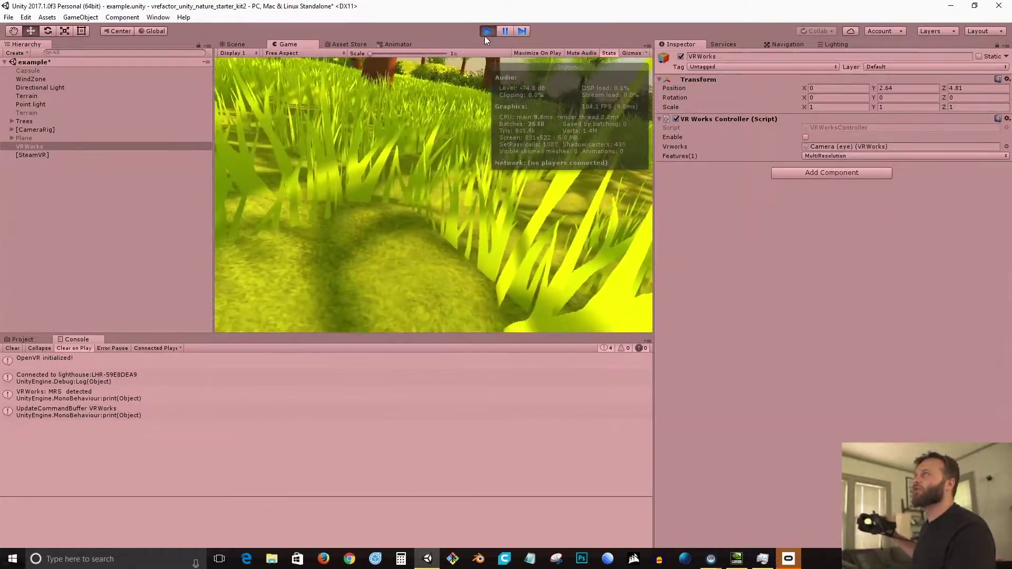
click(485, 34)
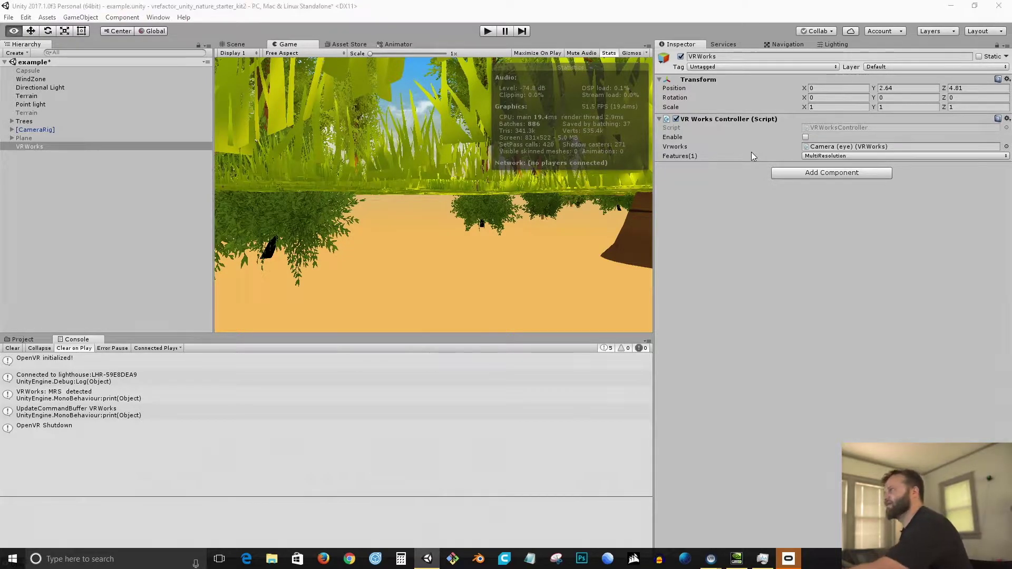
Step: Raise SteamVR supersampling from 1.2 to 1.3
key(alt+Tab)
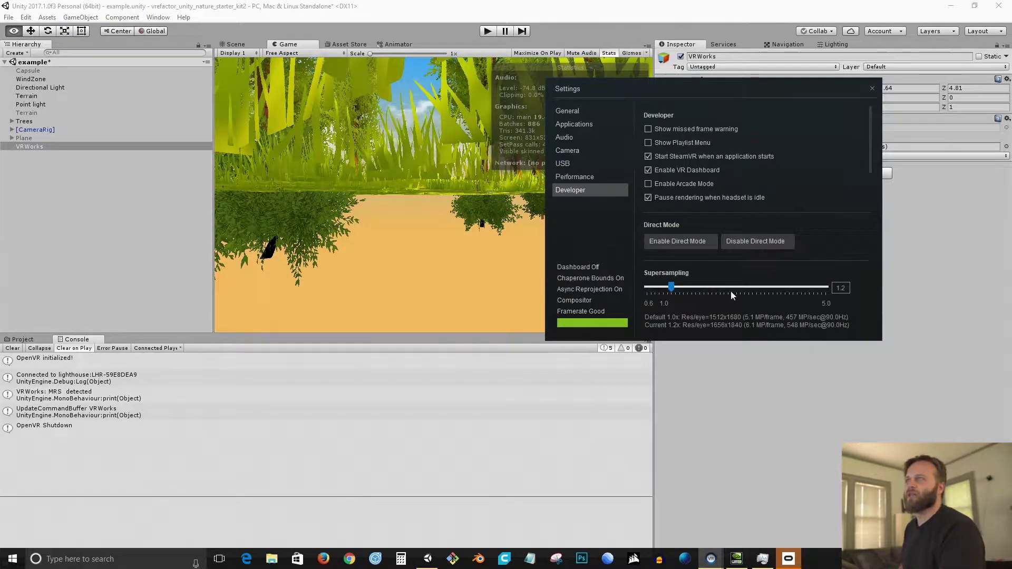
drag(671, 286, 673, 285)
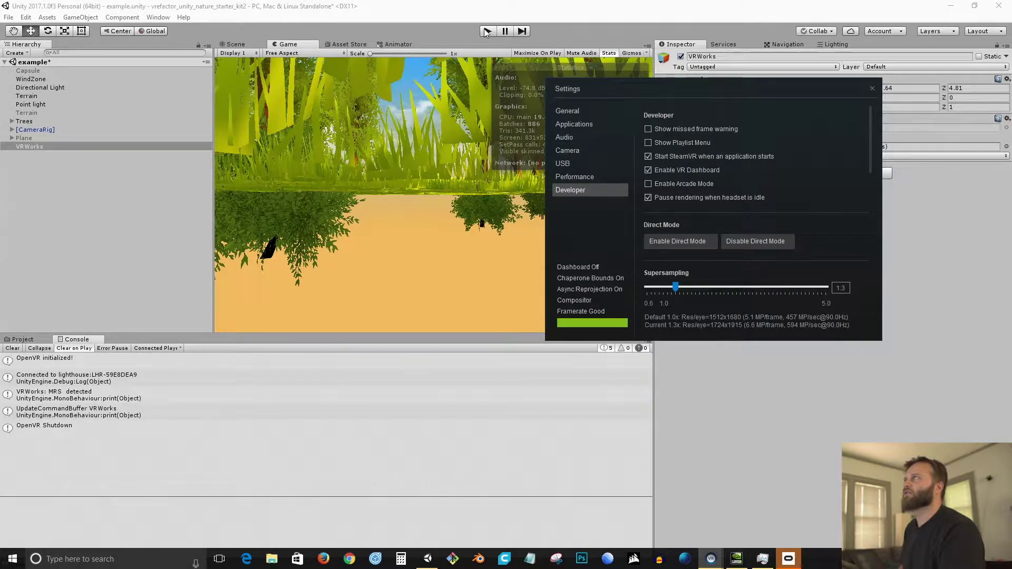
click(629, 25)
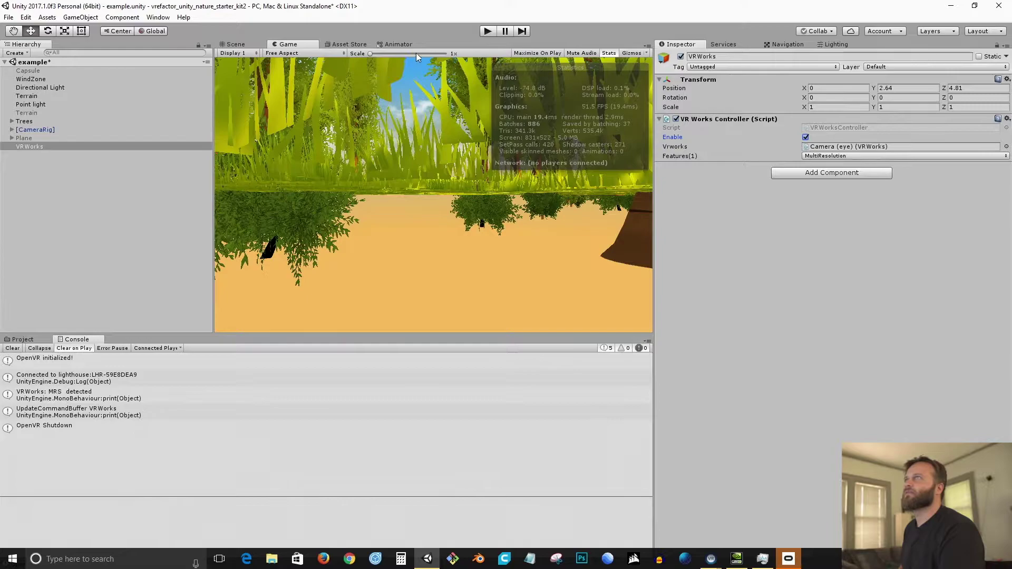
Step: Do a play-mode run with multi-resolution shading off, then restart play with it on
click(806, 136)
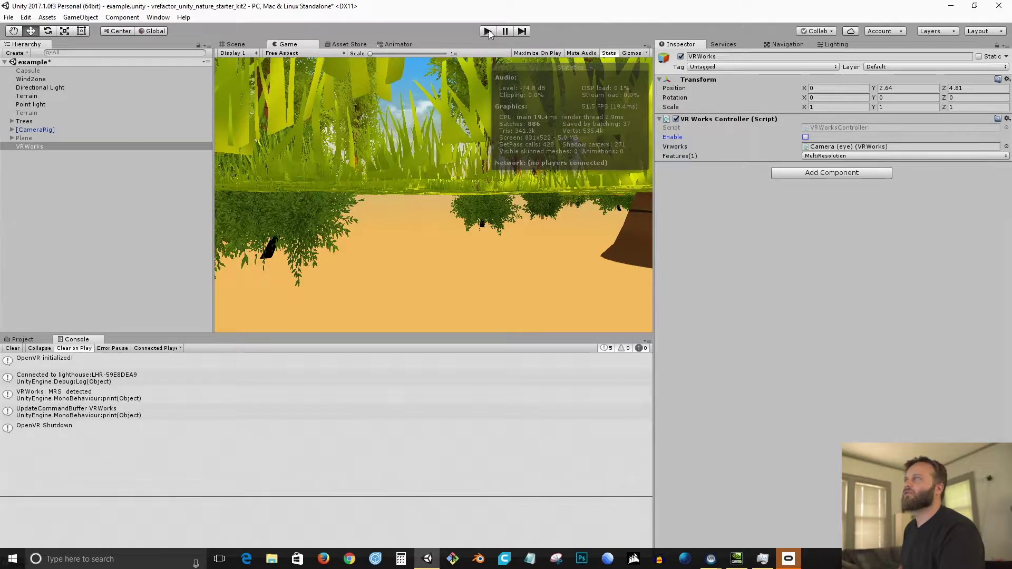
click(488, 31)
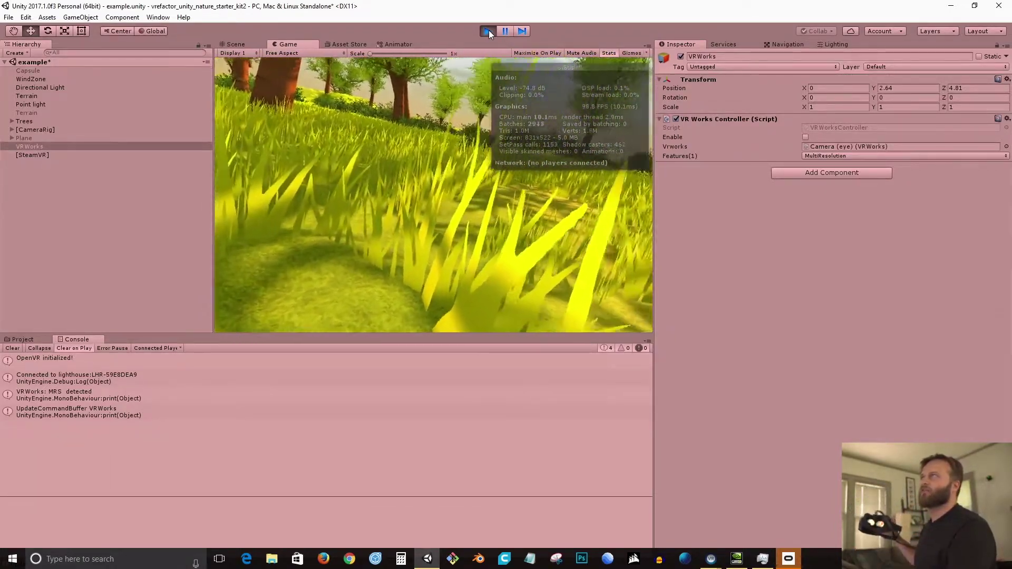
click(489, 30)
click(806, 137)
click(487, 30)
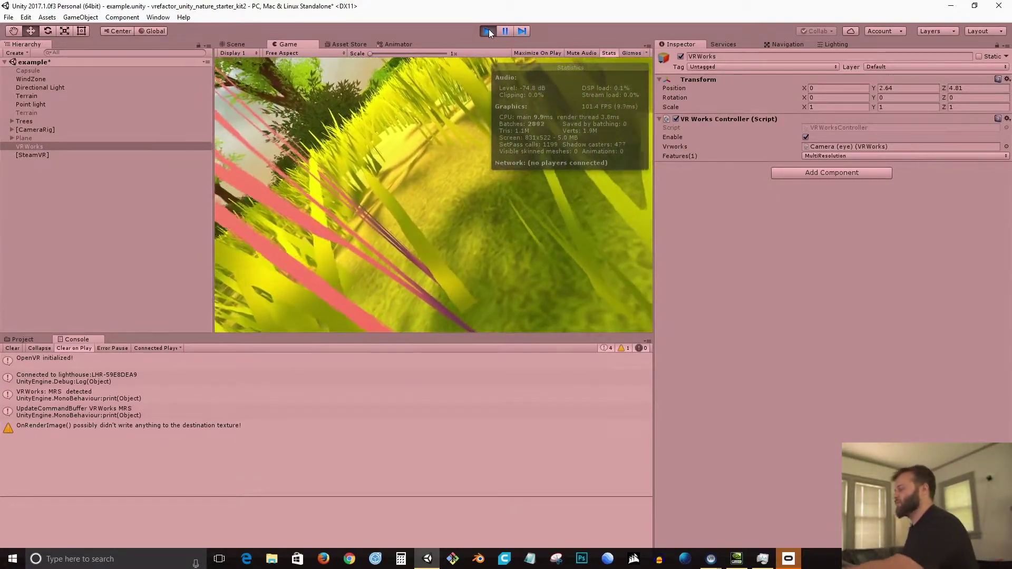
Step: Glance at SteamVR Settings, stop the multi-resolution run, and reselect VRWorks
key(alt+Tab)
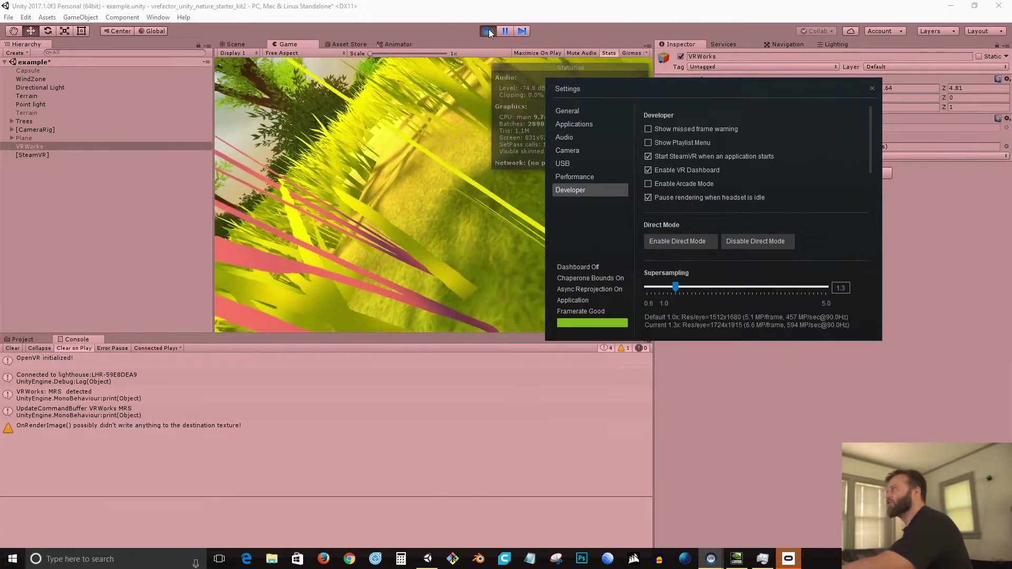
key(alt+Tab)
click(489, 29)
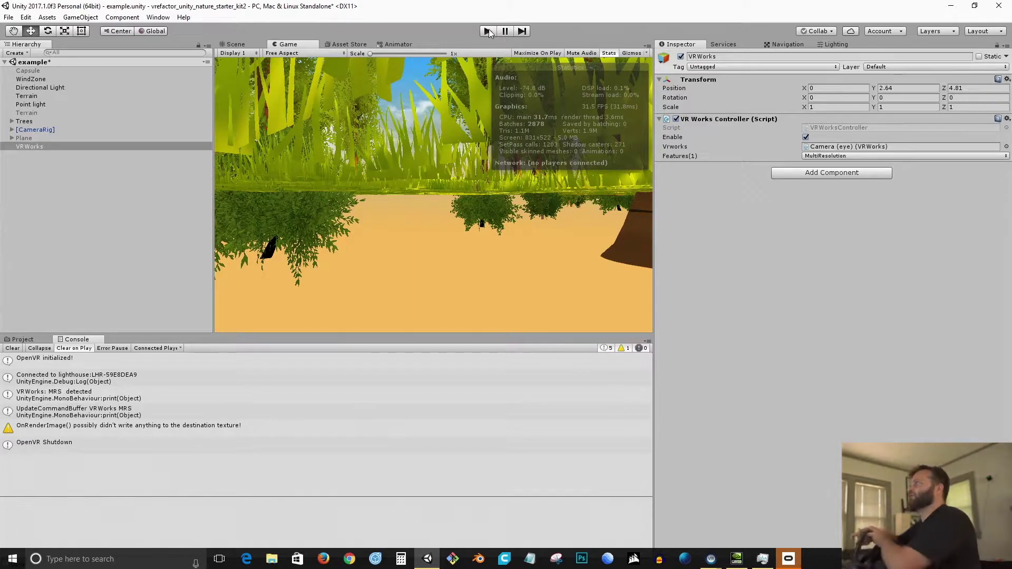
click(19, 147)
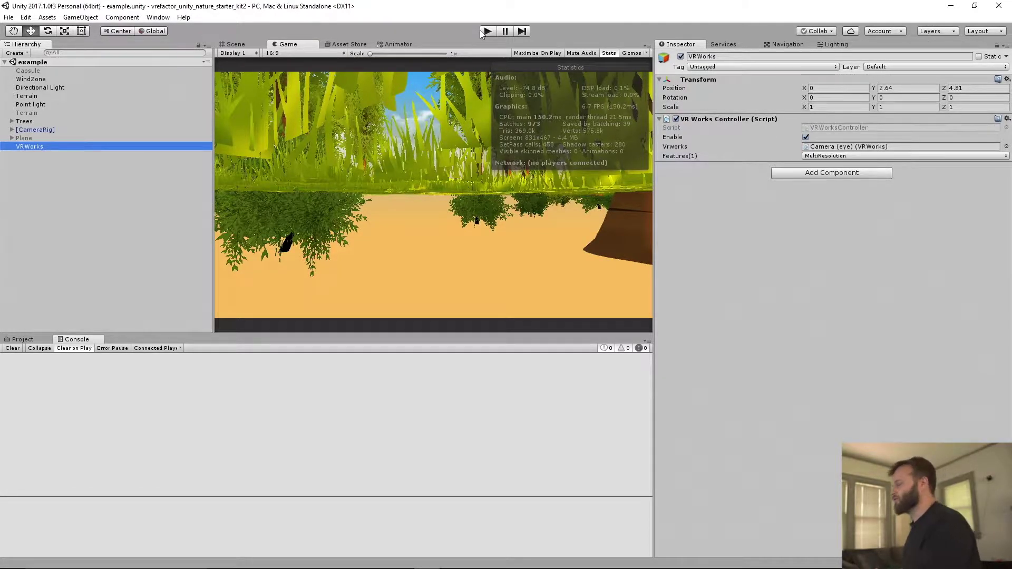
Step: Confirm 1.3 supersampling in SteamVR Settings, then start the scene in play mode
key(alt+Tab)
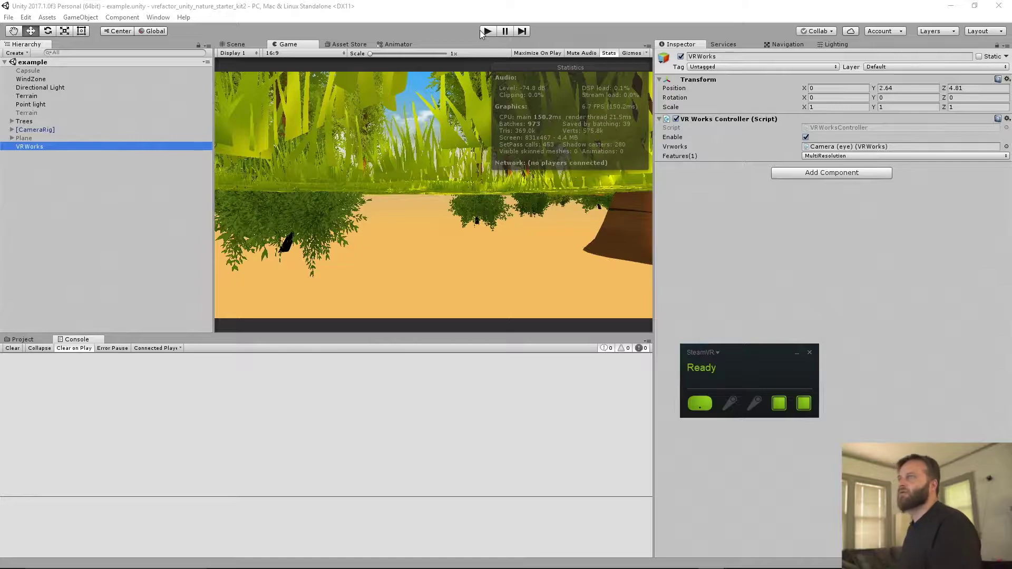
click(703, 352)
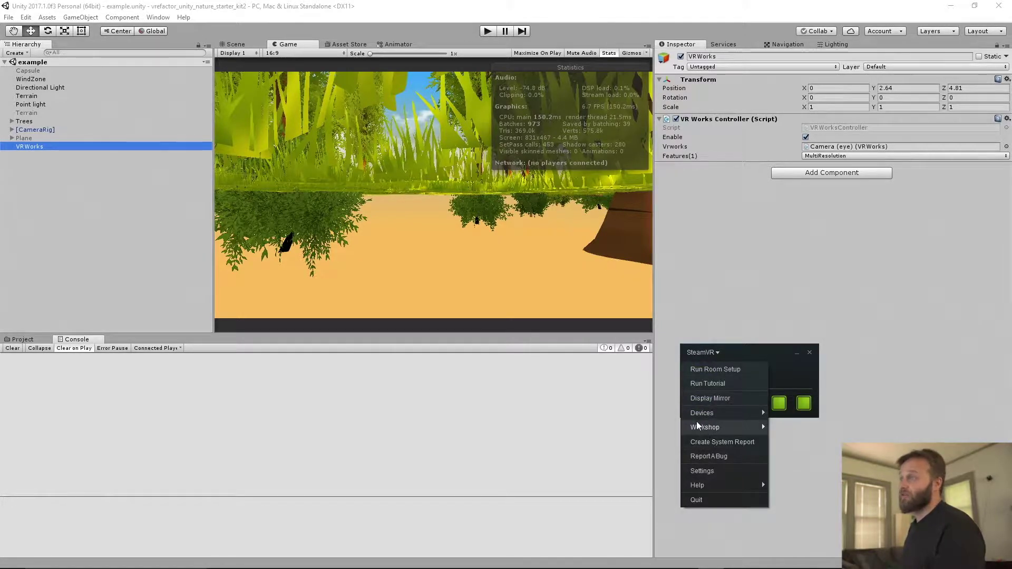
click(711, 472)
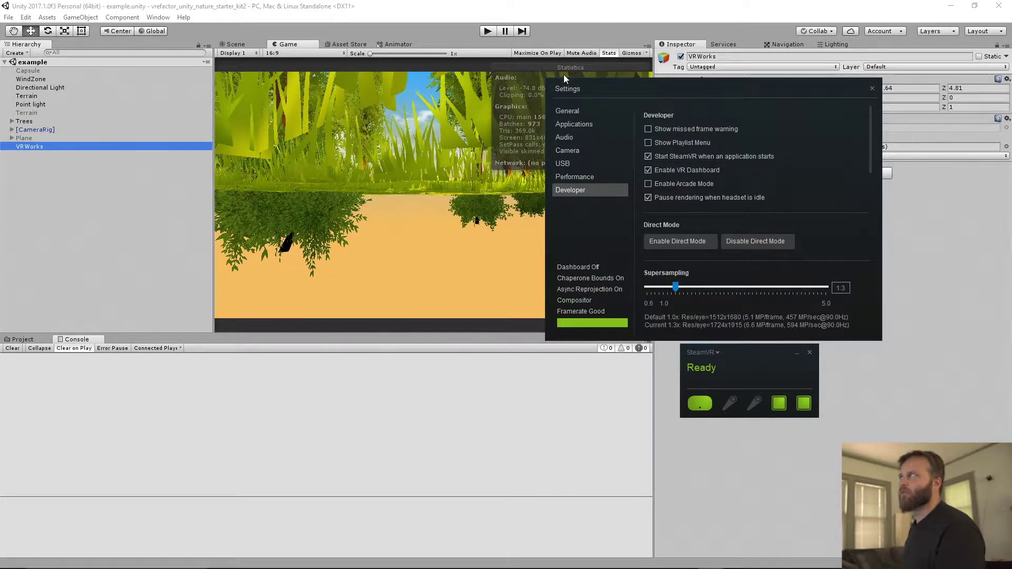
click(488, 31)
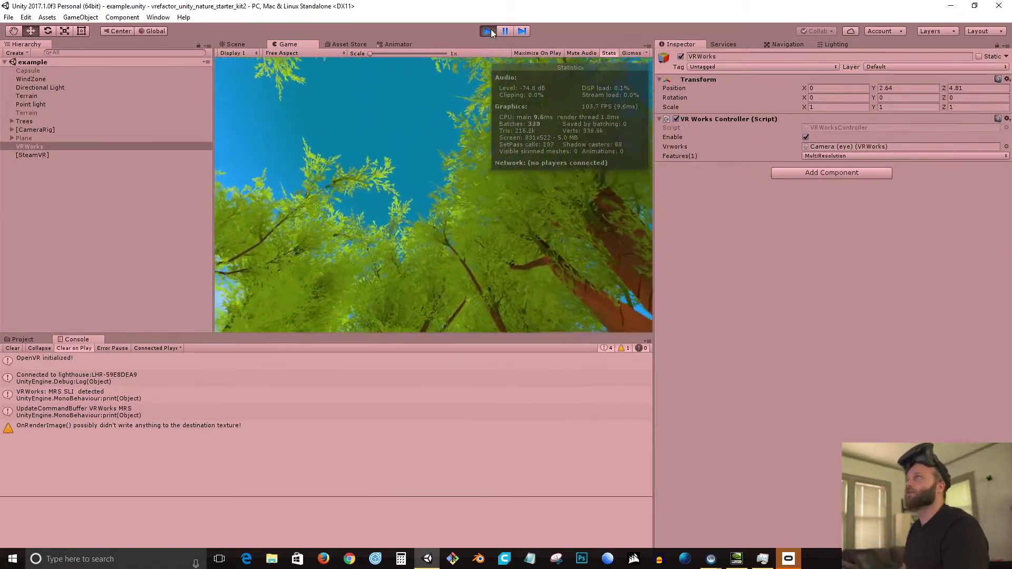
Step: Exit play mode, leaving the OpenVR shutdown message and VRWorks controller displayed
click(492, 30)
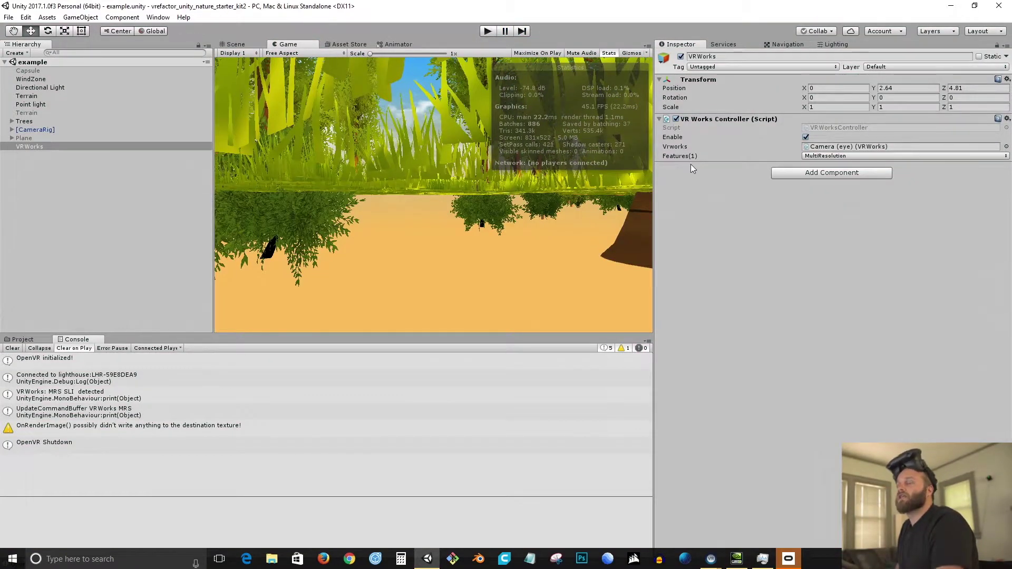